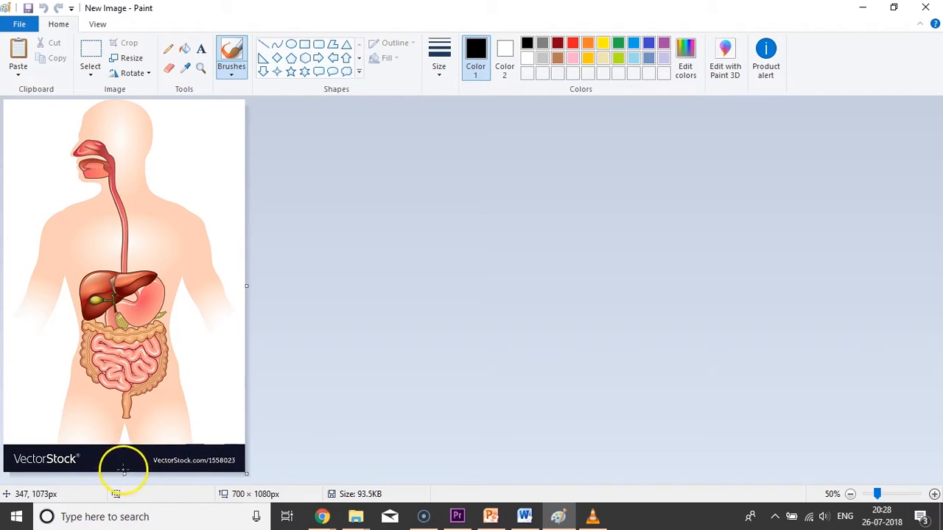
Crop off the dark watermark strip below the figure and enlarge the canvas to about 1598 × 1092 px with blank space.
{"action": "left_click_drag", "start_coordinate": [124, 473], "coordinate": [124, 444]}
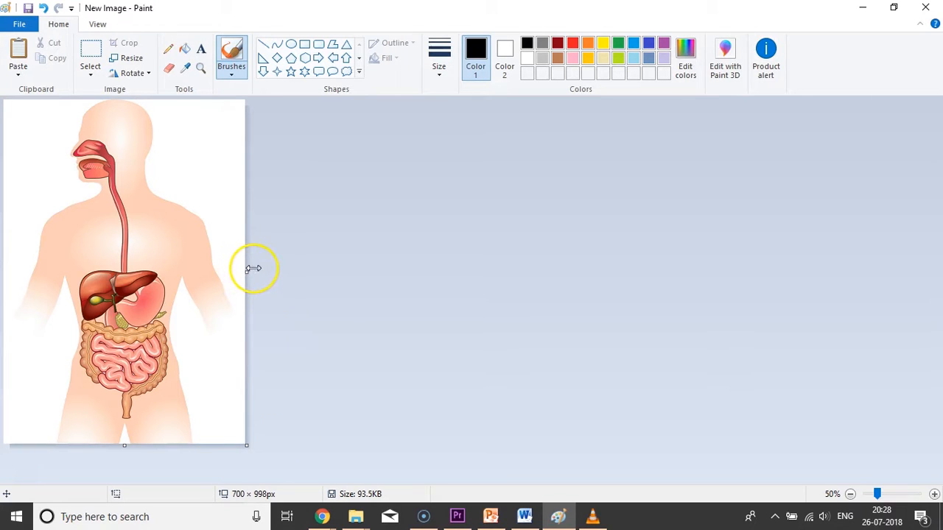
{"action": "left_click_drag", "start_coordinate": [250, 271], "coordinate": [555, 299]}
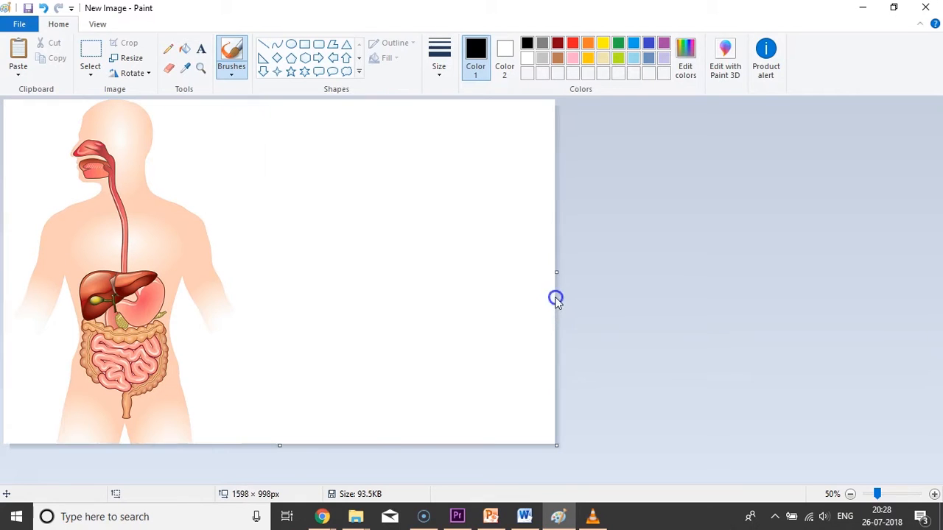
{"action": "left_click_drag", "start_coordinate": [291, 446], "coordinate": [295, 478]}
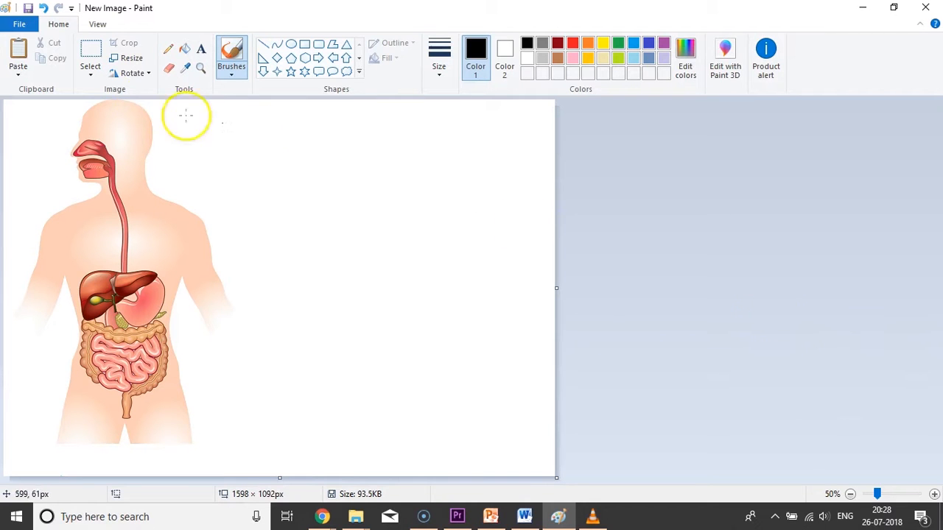
Duplicate the head and shoulders region, about 641 × 397 px, into the blank area to the right of the figure.
{"action": "left_click", "coordinate": [91, 50]}
{"action": "left_click_drag", "start_coordinate": [15, 103], "coordinate": [235, 237]}
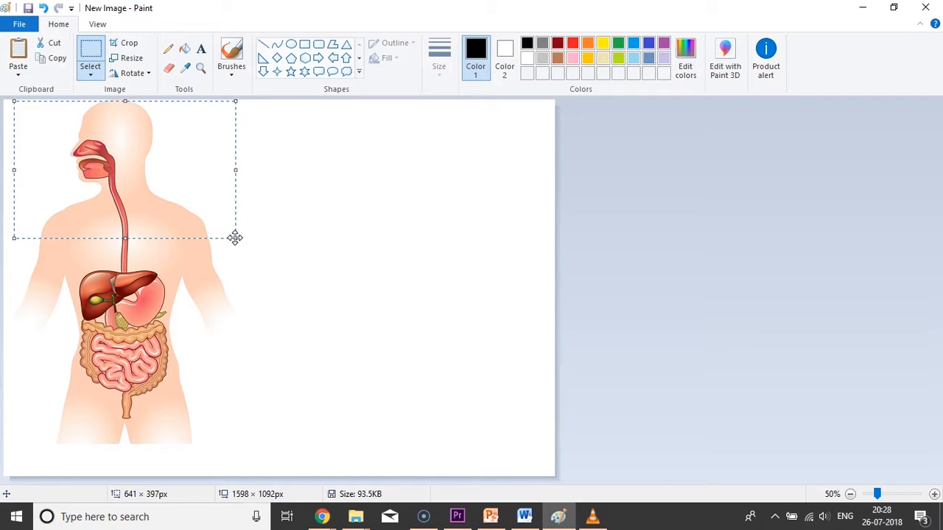
{"action": "left_click_drag", "start_coordinate": [173, 191], "coordinate": [434, 187]}
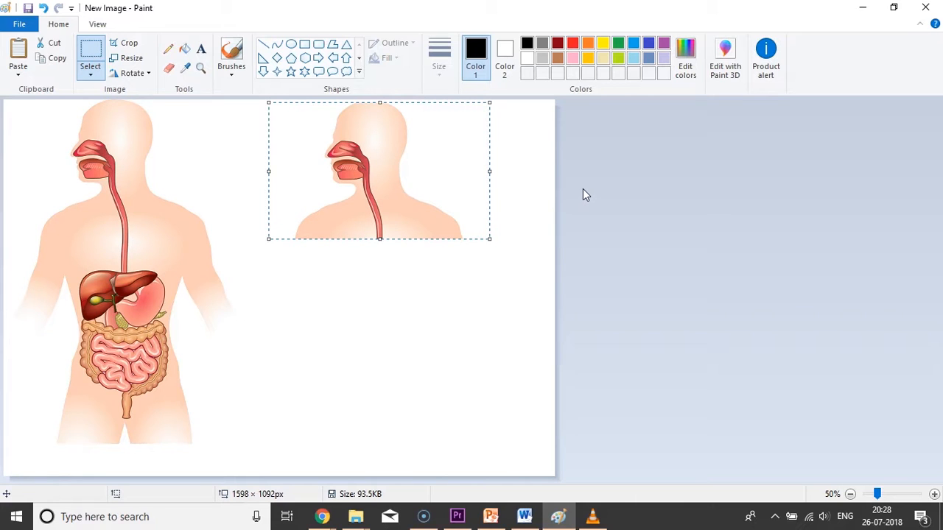
Try shifting the whole picture slightly downward, and undo that move and the head and shoulders copy.
{"action": "key", "text": "ctrl+a"}
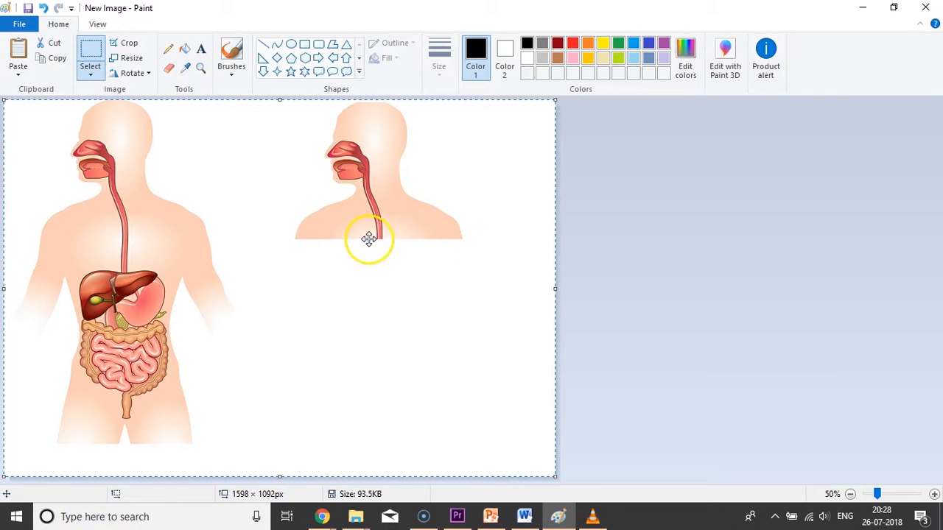
{"action": "mouse_move", "coordinate": [360, 260]}
{"action": "left_mouse_down"}
{"action": "mouse_move", "coordinate": [336, 273]}
{"action": "mouse_move", "coordinate": [364, 273]}
{"action": "mouse_move", "coordinate": [360, 262]}
{"action": "left_mouse_up"}
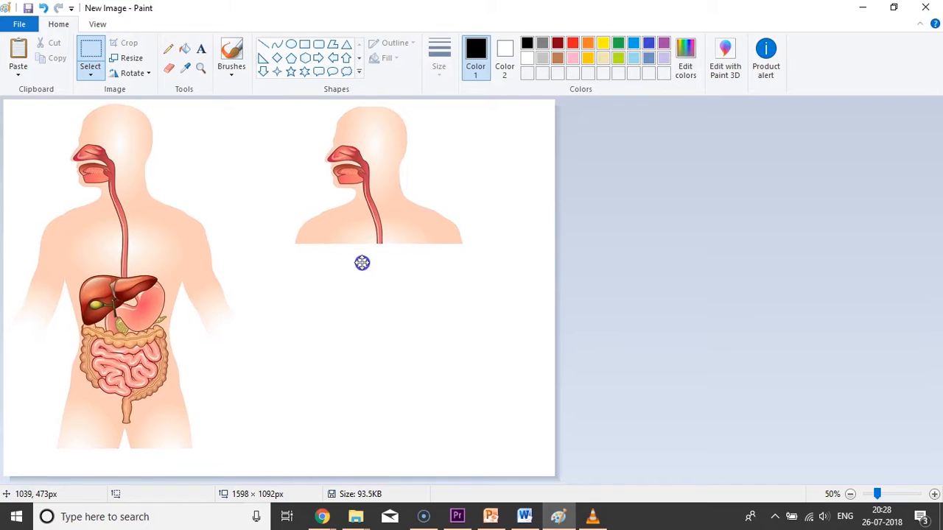
{"action": "left_click", "coordinate": [622, 233]}
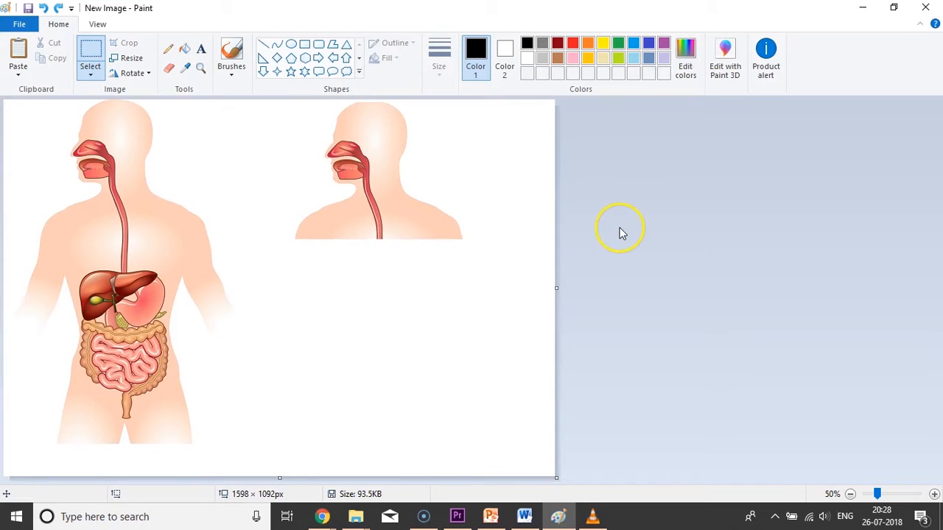
{"action": "key", "text": "ctrl+z"}
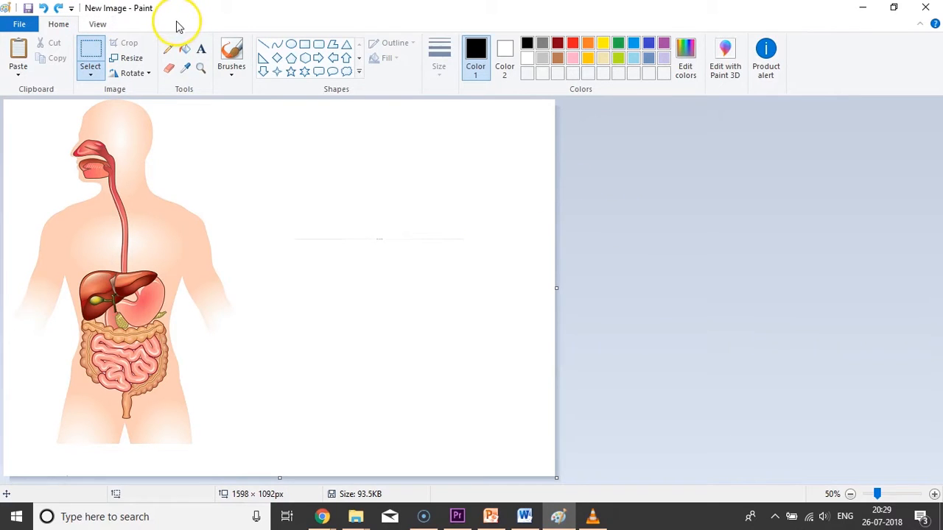
Show the gridlines and shift the whole picture slightly down and to the right on the canvas.
{"action": "left_click", "coordinate": [98, 24]}
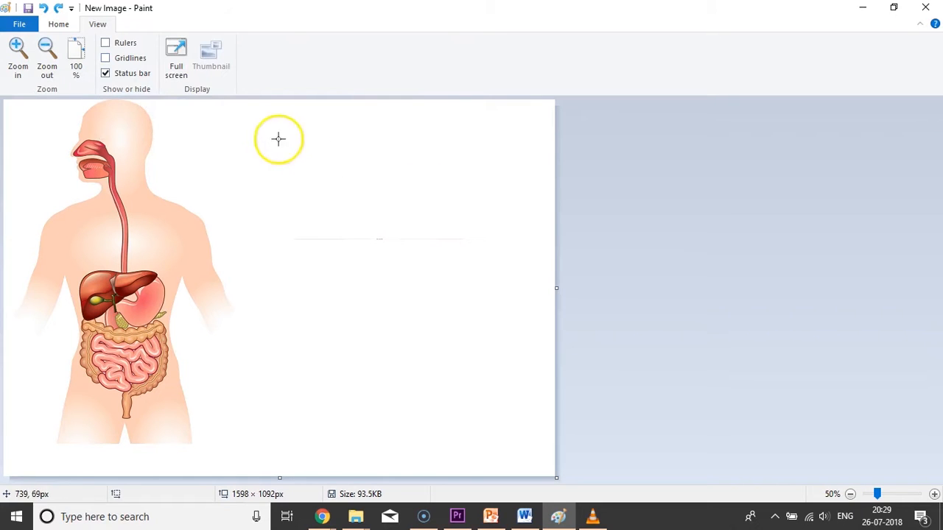
{"action": "left_click", "coordinate": [128, 60]}
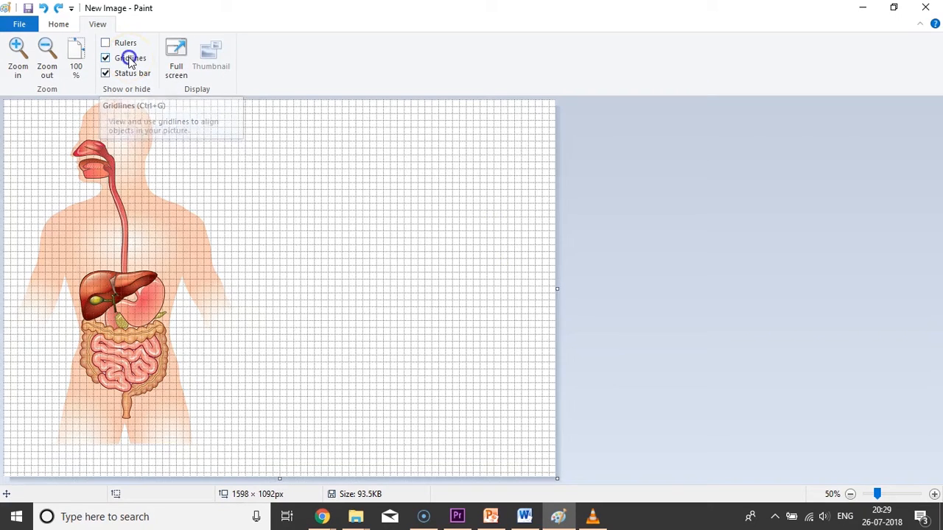
{"action": "key", "text": "ctrl+a"}
{"action": "left_click_drag", "start_coordinate": [390, 290], "coordinate": [396, 304]}
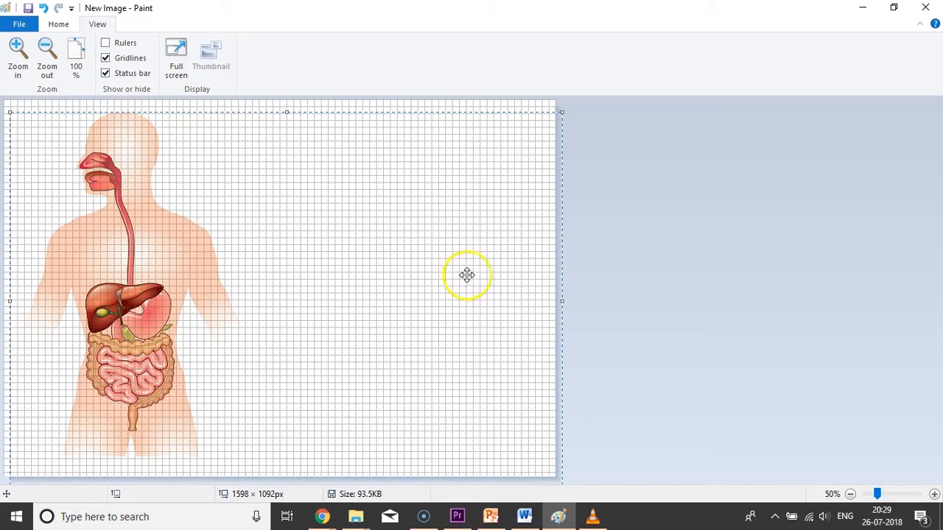
{"action": "left_click", "coordinate": [759, 218]}
Paste a copy of the full figure and place it in the blank area to the right of the original.
{"action": "key", "text": "ctrl+v"}
{"action": "left_click_drag", "start_coordinate": [191, 243], "coordinate": [440, 252]}
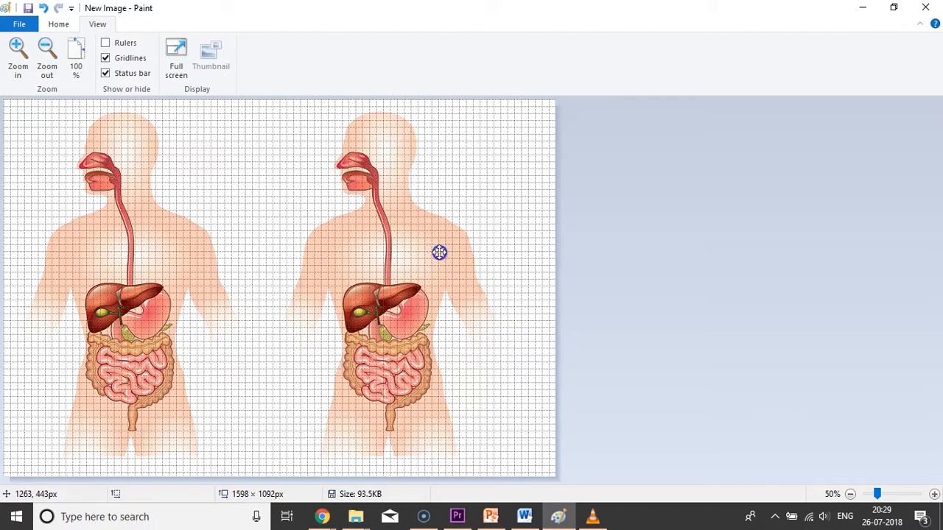
{"action": "left_click", "coordinate": [915, 215]}
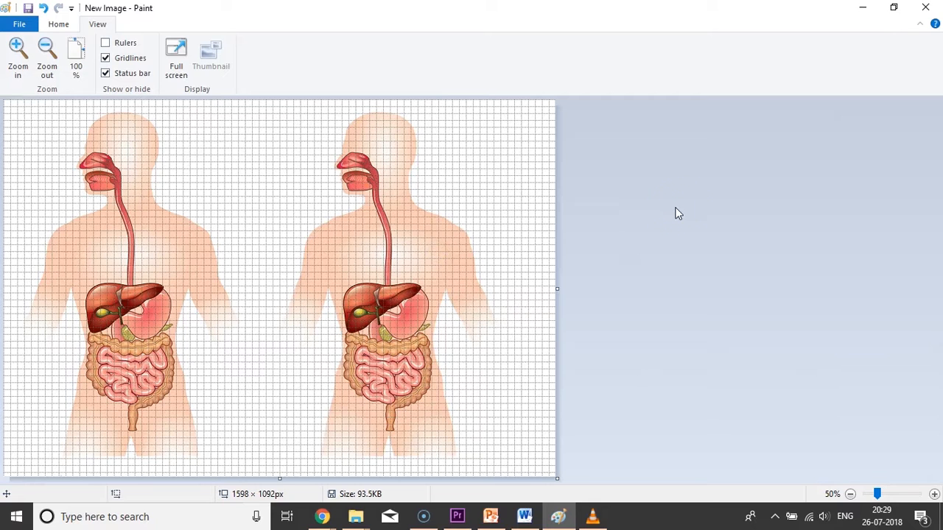
Hide the gridlines on the canvas.
{"action": "left_click", "coordinate": [62, 28]}
{"action": "left_click", "coordinate": [97, 24]}
{"action": "left_click", "coordinate": [129, 59]}
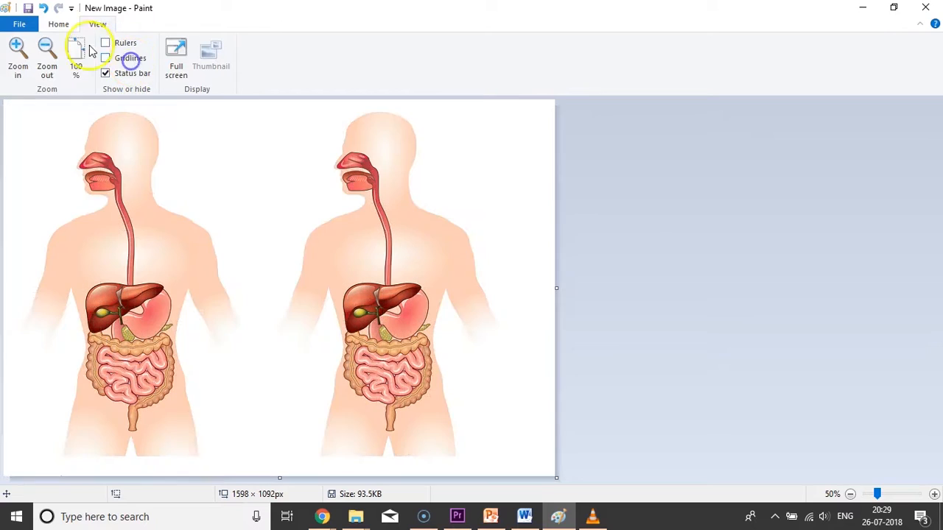
Delete the duplicate figure by clearing the right-hand area of the canvas, about 879 × 1087 px.
{"action": "left_click", "coordinate": [58, 23]}
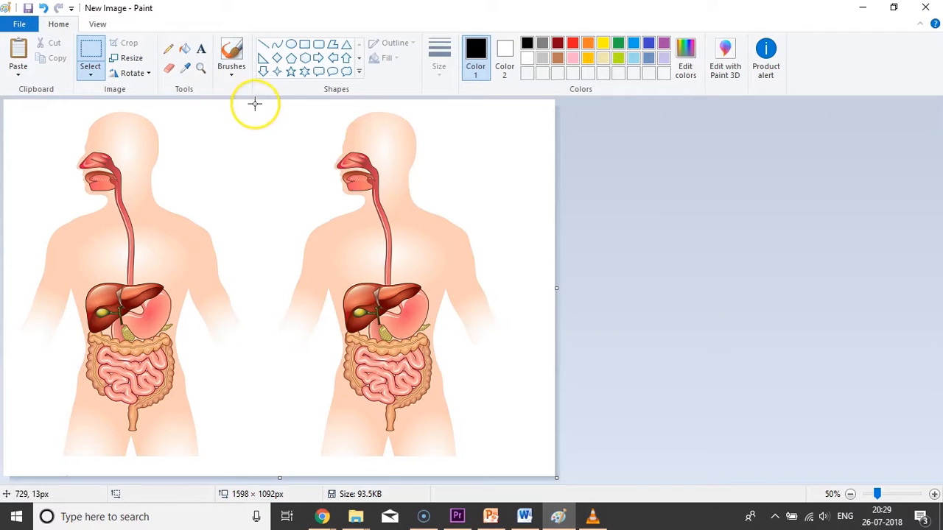
{"action": "left_click_drag", "start_coordinate": [251, 101], "coordinate": [618, 491]}
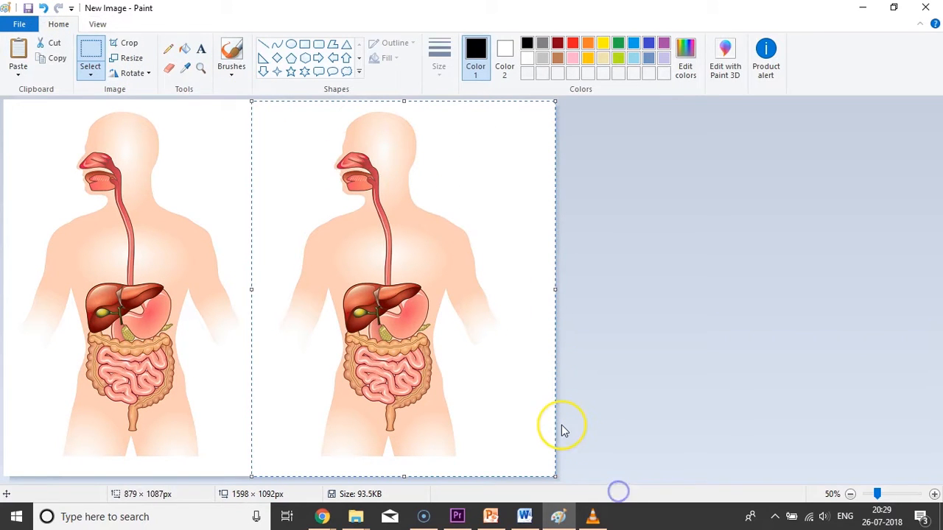
{"action": "key", "text": "Delete"}
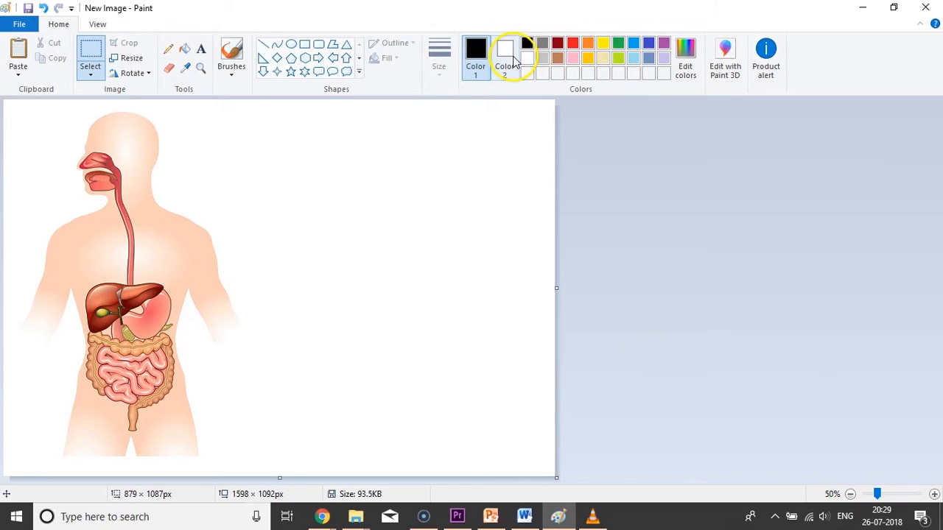
{"action": "left_click", "coordinate": [476, 52]}
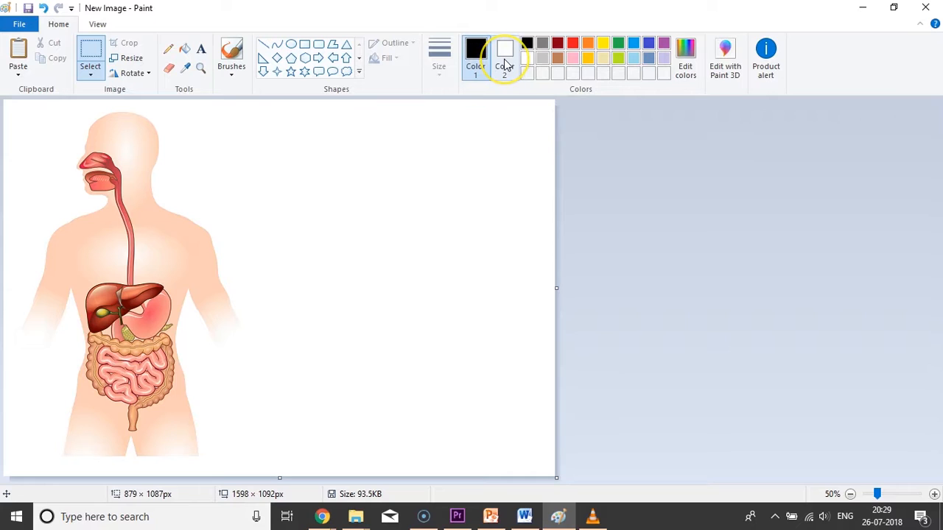
{"action": "left_click", "coordinate": [505, 63]}
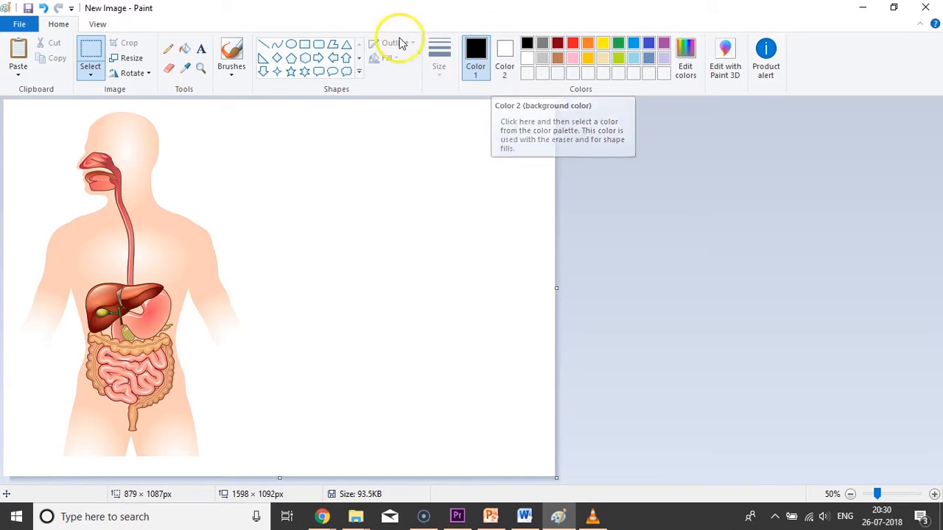
{"action": "left_click", "coordinate": [231, 67]}
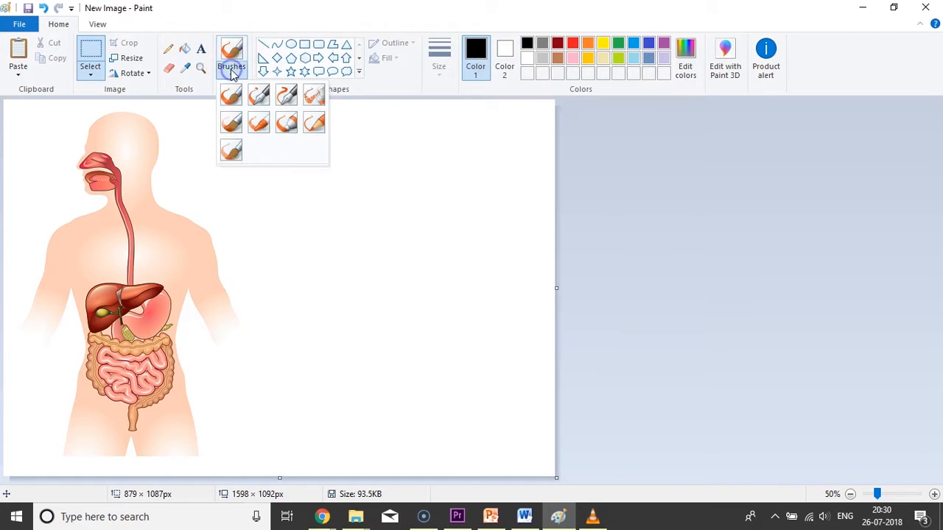
{"action": "left_click", "coordinate": [231, 68]}
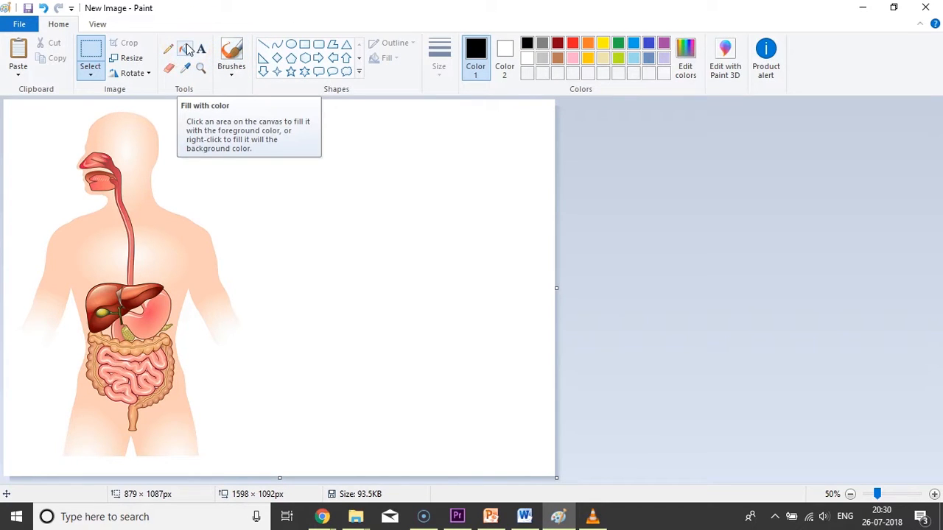
Try filling the white background with the pale skin tone sampled from the figure's head, and undo the fill.
{"action": "left_click", "coordinate": [189, 67]}
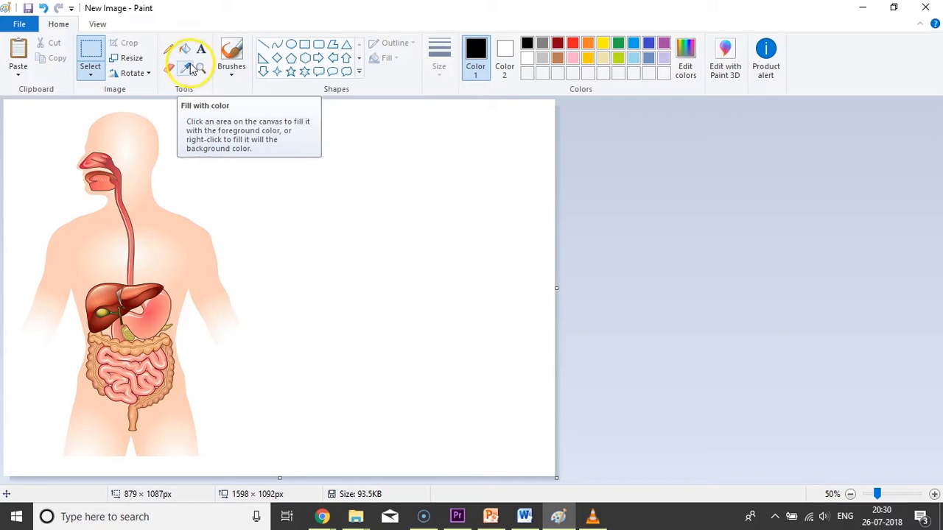
{"action": "left_click", "coordinate": [188, 67]}
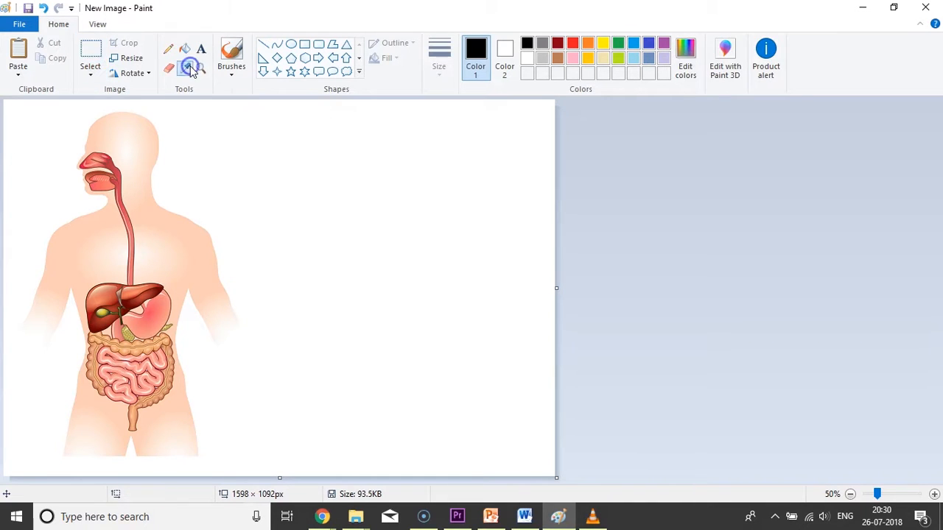
{"action": "left_click", "coordinate": [125, 129]}
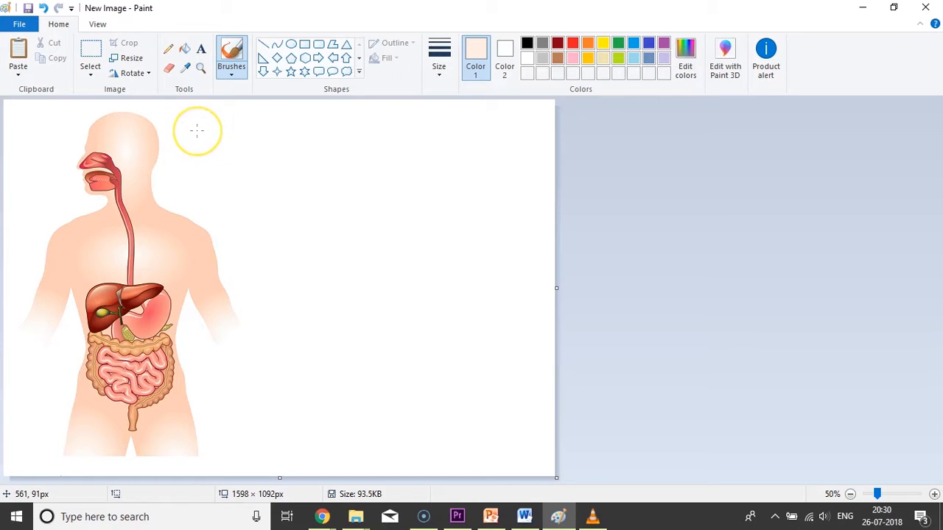
{"action": "left_click", "coordinate": [184, 49]}
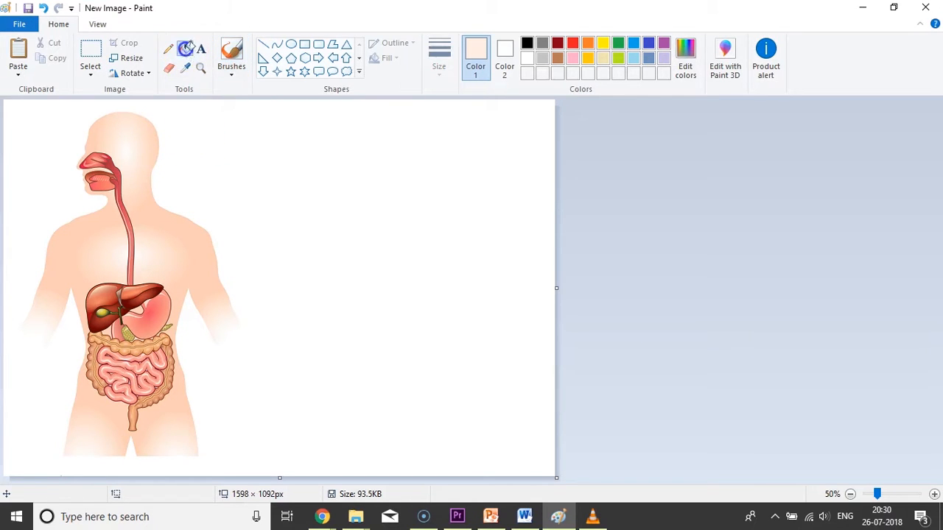
{"action": "left_click", "coordinate": [295, 146]}
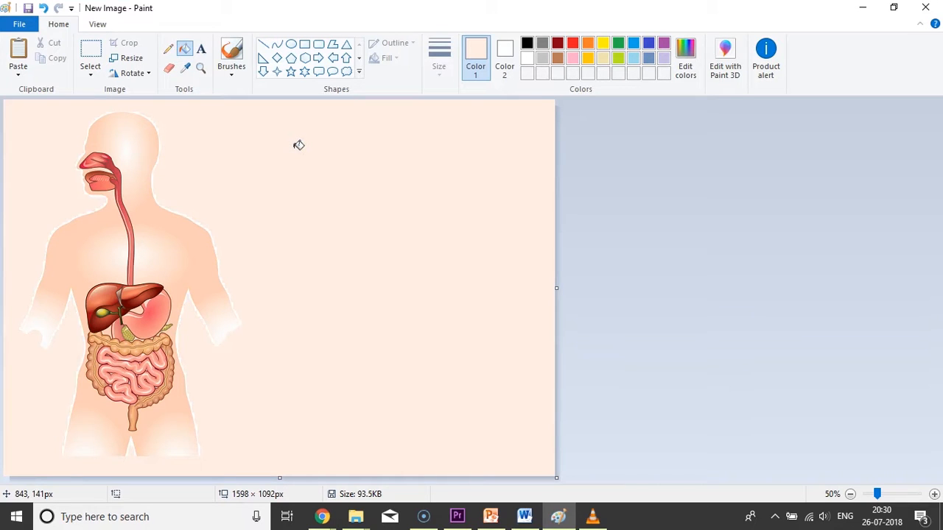
{"action": "key", "text": "ctrl+z"}
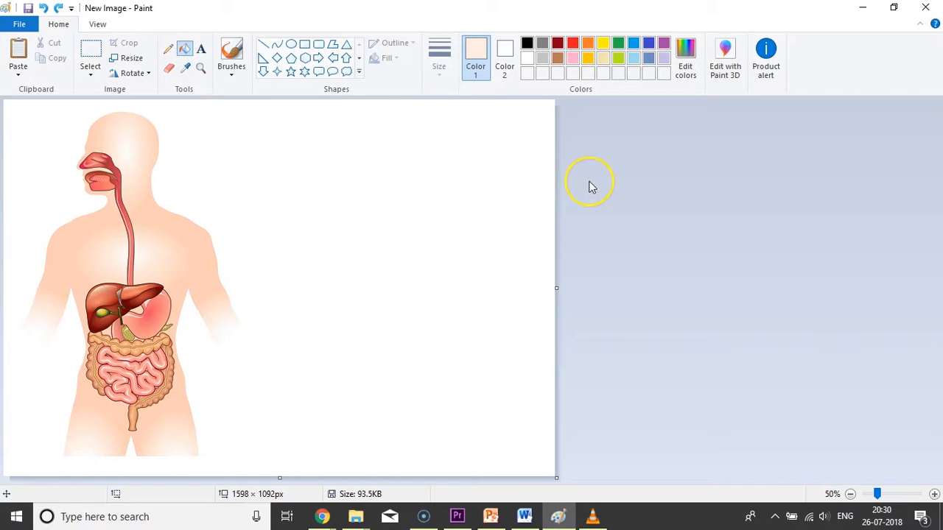
Move the whole picture to the right so the figure sits near the centre of the canvas.
{"action": "key", "text": "ctrl+a"}
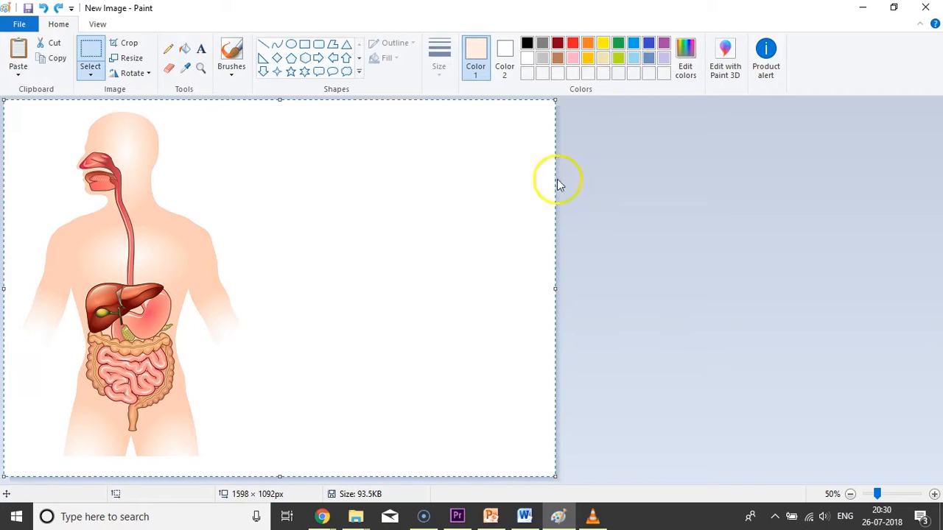
{"action": "left_click_drag", "start_coordinate": [294, 226], "coordinate": [434, 227]}
{"action": "left_click", "coordinate": [773, 219]}
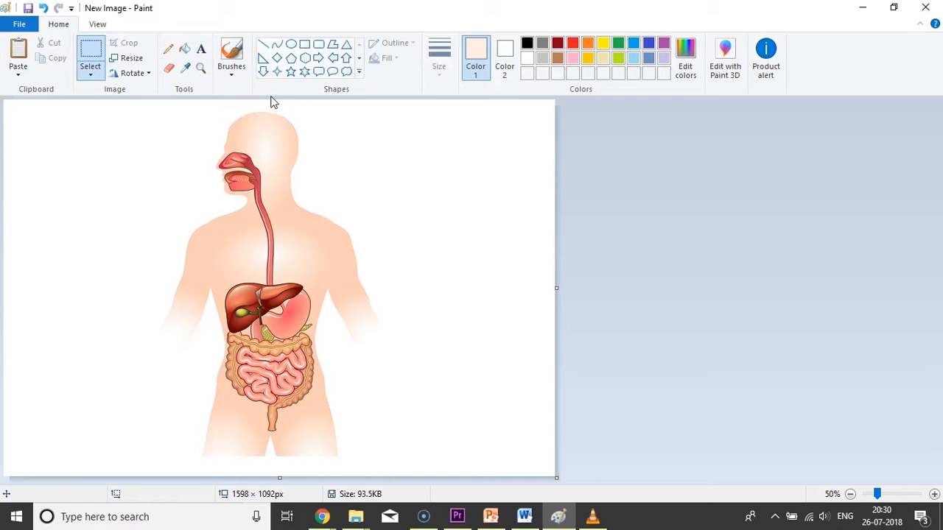
Add the black text label "Oesophagus" in the blank area to the right of the figure's head.
{"action": "left_click", "coordinate": [200, 49]}
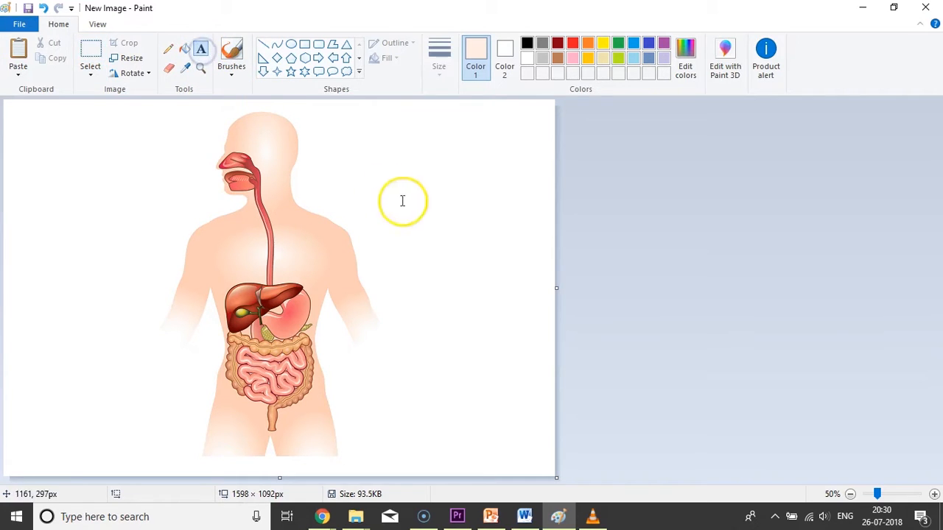
{"action": "left_click_drag", "start_coordinate": [352, 140], "coordinate": [505, 179]}
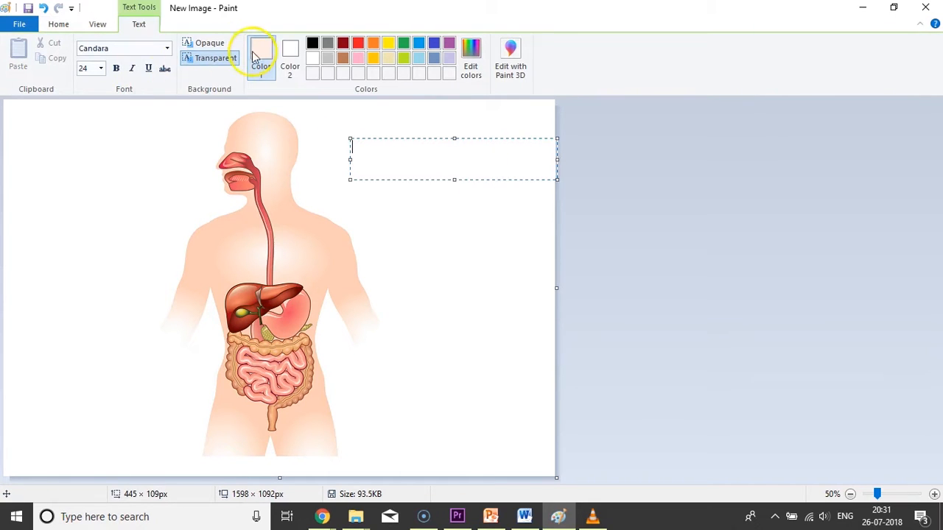
{"action": "left_click", "coordinate": [312, 43]}
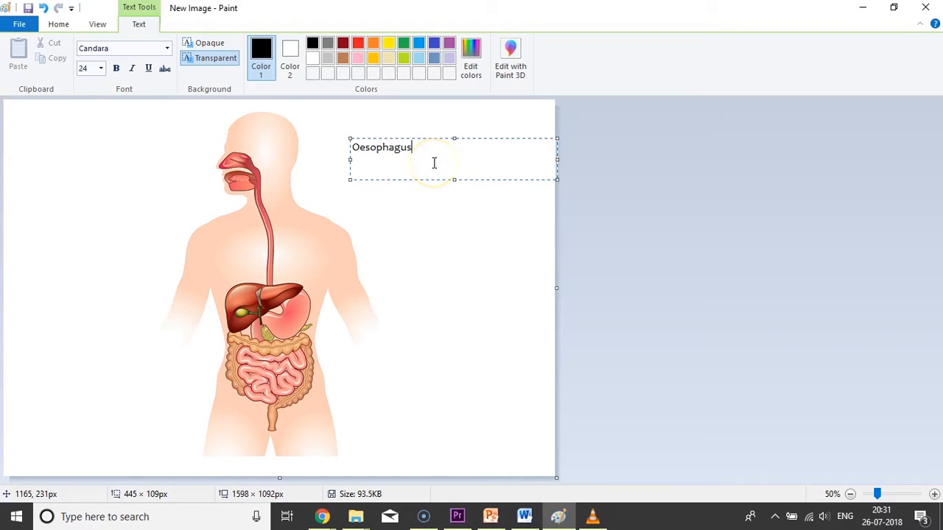
{"action": "left_click", "coordinate": [434, 200]}
Move the "Oesophagus" label to the blank area left of the figure's chest and frame it with a black rectangle about 199 × 57 px.
{"action": "left_click", "coordinate": [90, 57]}
{"action": "mouse_move", "coordinate": [338, 129]}
{"action": "left_mouse_down"}
{"action": "mouse_move", "coordinate": [414, 167]}
{"action": "mouse_move", "coordinate": [181, 210]}
{"action": "mouse_move", "coordinate": [139, 267]}
{"action": "mouse_move", "coordinate": [132, 257]}
{"action": "mouse_move", "coordinate": [143, 256]}
{"action": "left_mouse_up"}
{"action": "left_click", "coordinate": [166, 210]}
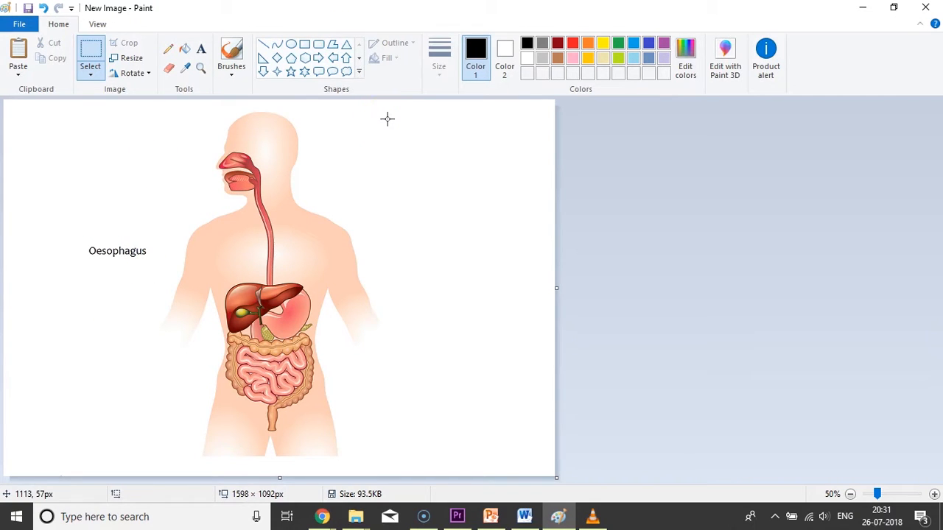
{"action": "left_click", "coordinate": [304, 46]}
{"action": "left_click_drag", "start_coordinate": [84, 242], "coordinate": [152, 259]}
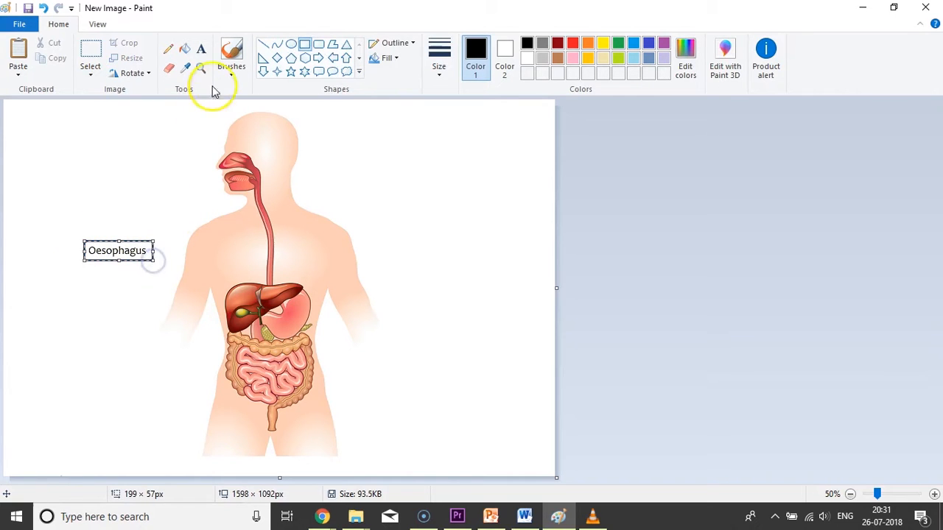
Draw a straight black horizontal line about 333 px long from the "Oesophagus" label frame to the oesophagus in the figure's chest.
{"action": "left_click", "coordinate": [263, 44]}
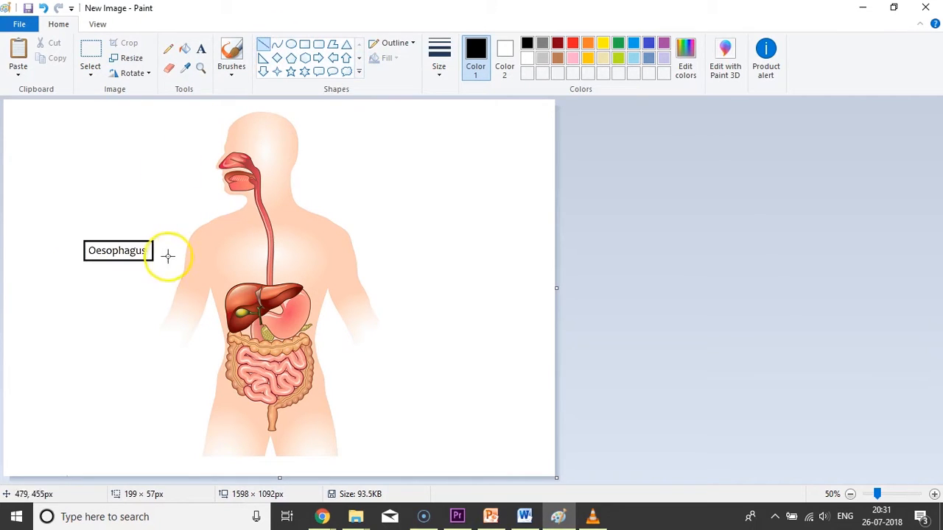
{"action": "mouse_move", "coordinate": [153, 250]}
{"action": "left_mouse_down"}
{"action": "mouse_move", "coordinate": [297, 243]}
{"action": "mouse_move", "coordinate": [269, 252]}
{"action": "left_mouse_up"}
{"action": "left_click", "coordinate": [579, 221]}
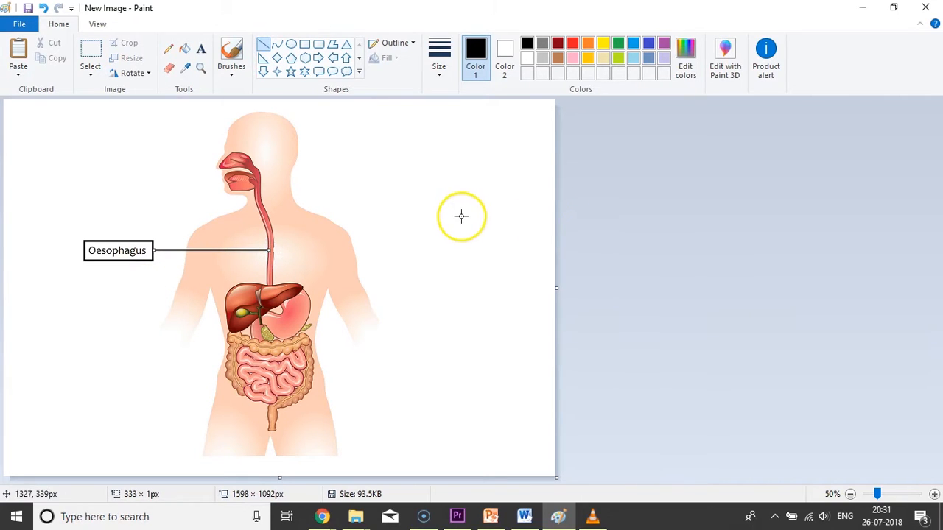
Erase the stray black dot in the blank area beside the figure, and undo the recent edits back past the connecting line.
{"action": "left_click", "coordinate": [463, 274]}
{"action": "left_click", "coordinate": [170, 70]}
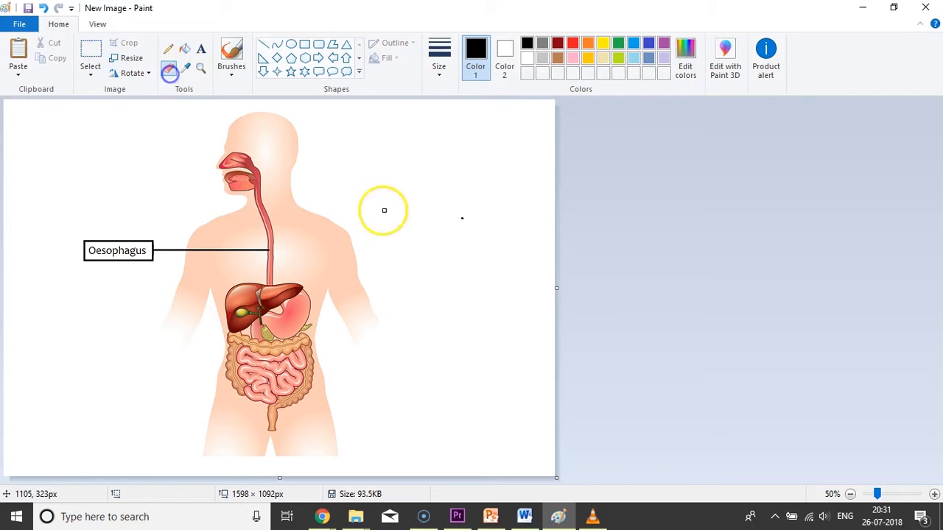
{"action": "left_click", "coordinate": [463, 218]}
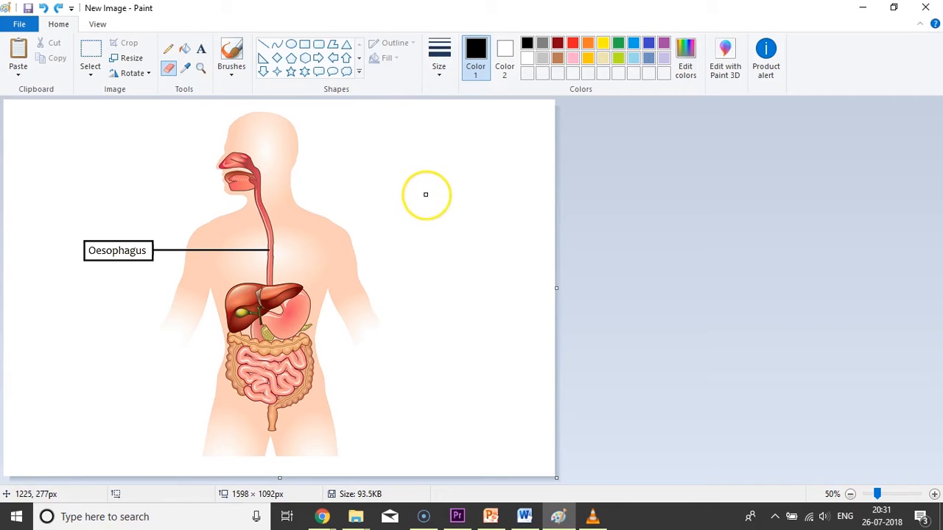
{"action": "key", "text": "ctrl+z"}
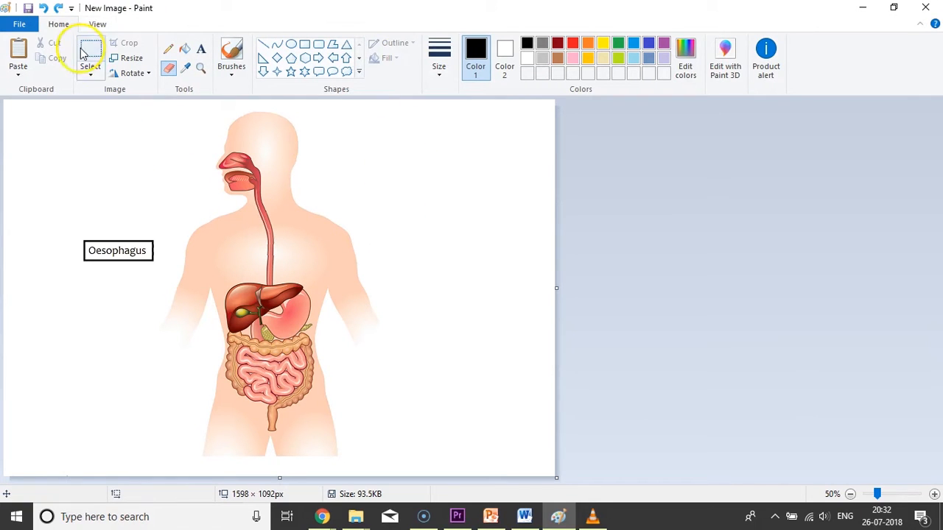
Turn on transparent selection and move the framed "Oesophagus" label onto the figure's chest, just right of the oesophagus.
{"action": "left_click", "coordinate": [91, 70]}
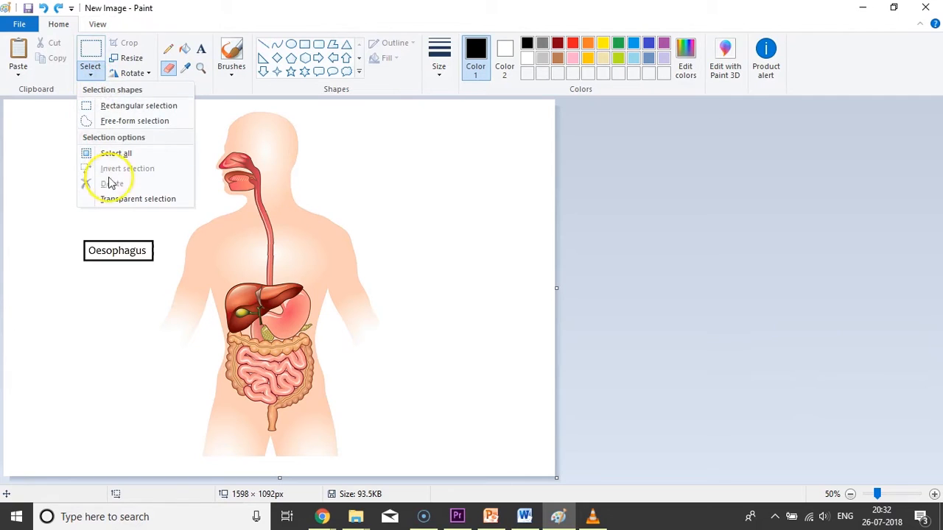
{"action": "left_click", "coordinate": [122, 198]}
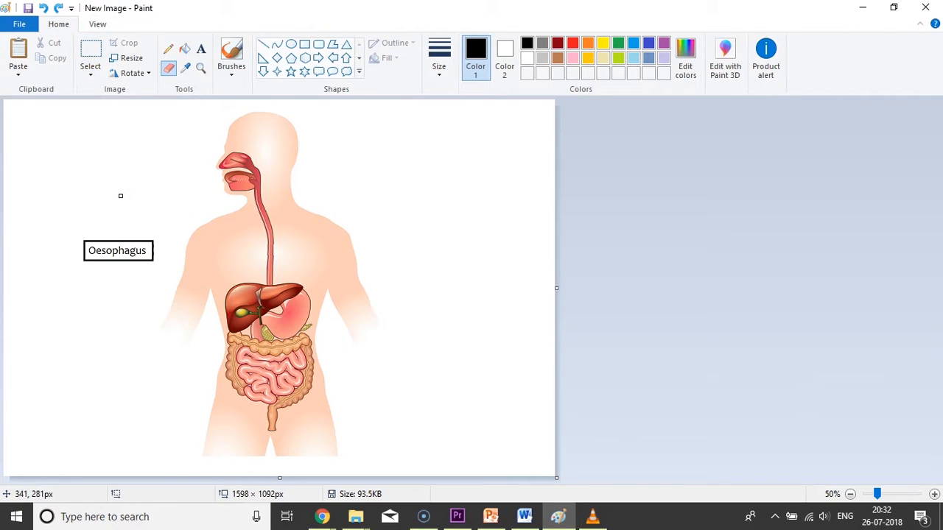
{"action": "left_click", "coordinate": [85, 59]}
{"action": "left_click_drag", "start_coordinate": [77, 237], "coordinate": [338, 246]}
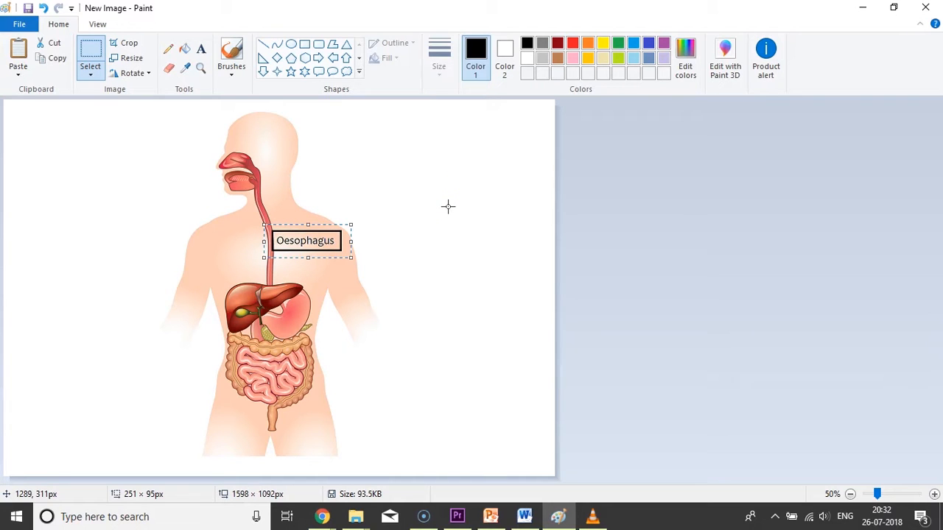
{"action": "left_click", "coordinate": [421, 214]}
{"action": "left_click", "coordinate": [408, 250]}
Switch to the PowerPoint presentation.
{"action": "left_click", "coordinate": [491, 515]}
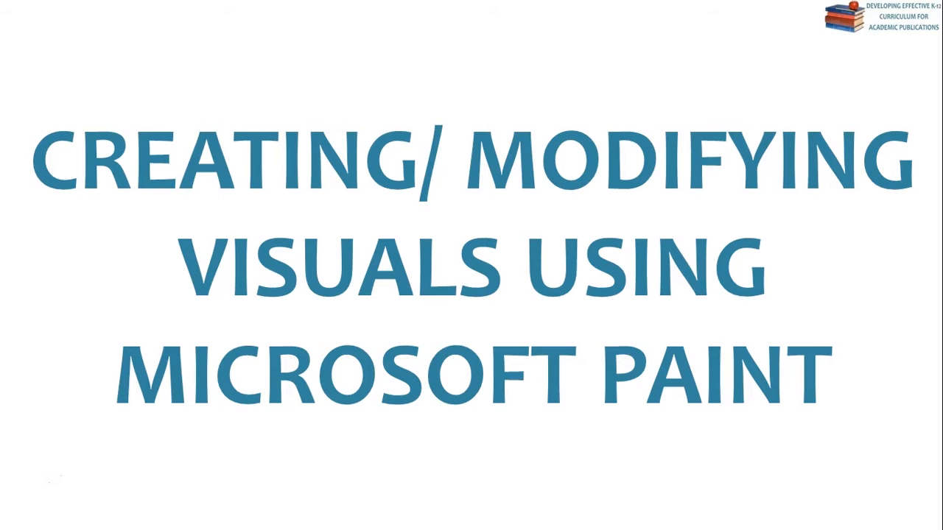